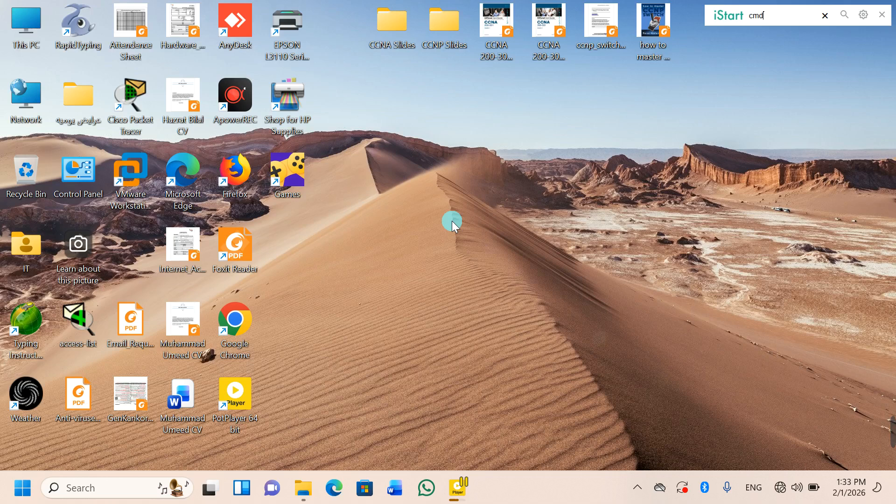
# Check the partition style of Disk 0 in its volume properties in Disk Management, and close Computer Management.
pyautogui.rightClick(21, 18)
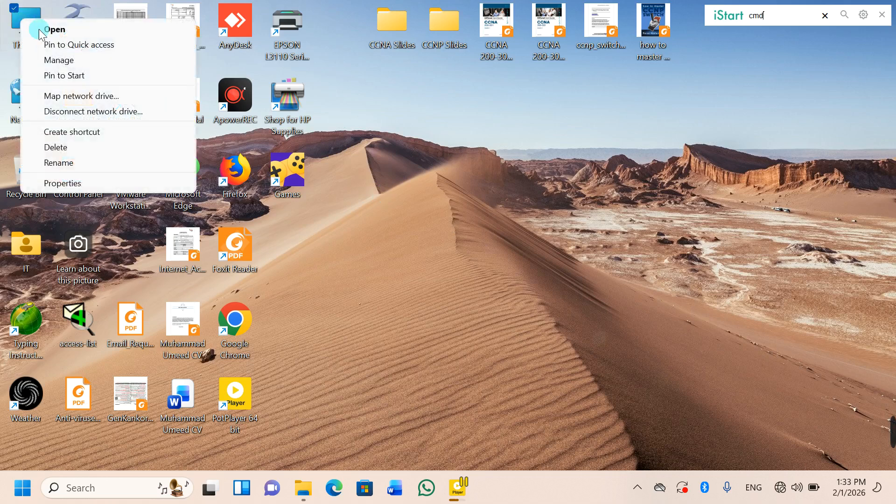
pyautogui.click(71, 61)
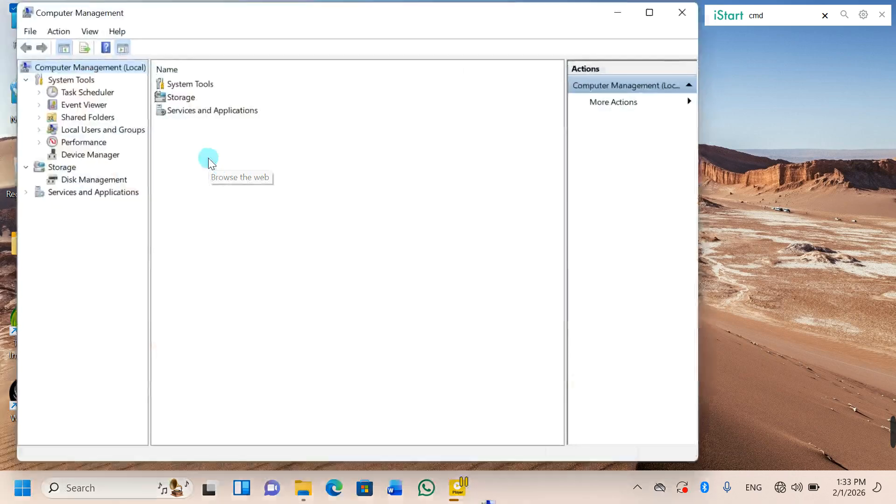
pyautogui.click(96, 182)
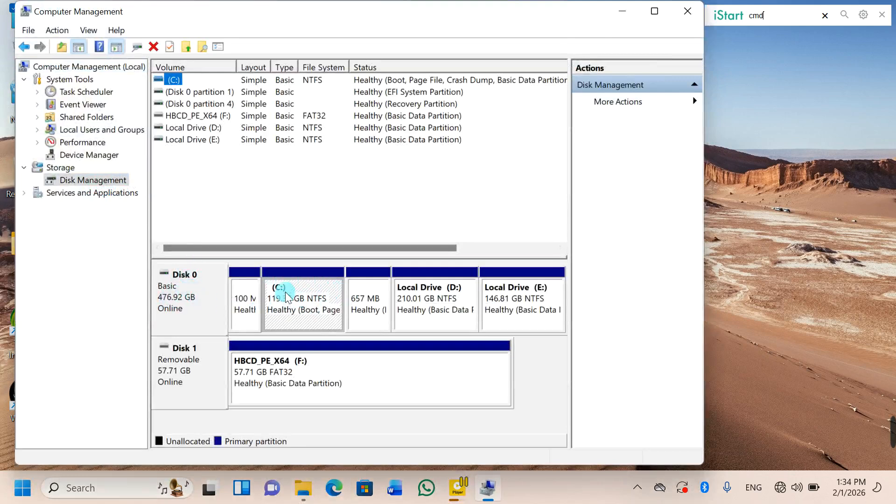
pyautogui.rightClick(181, 305)
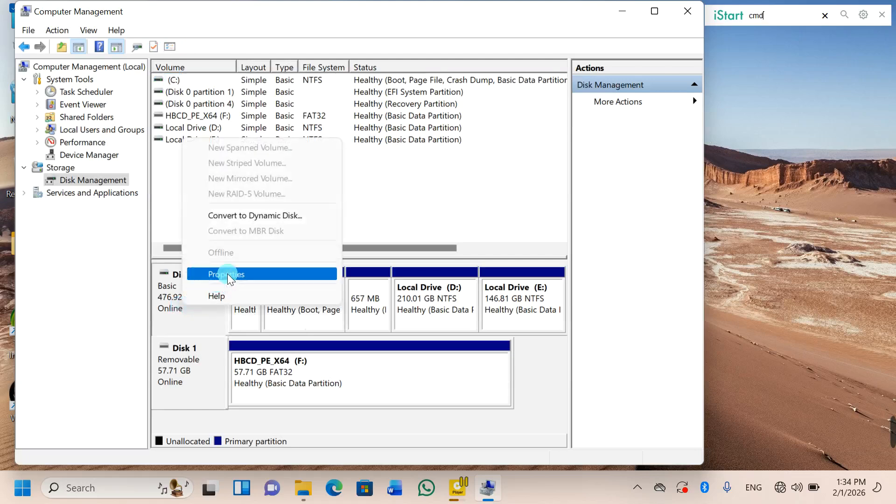
pyautogui.click(228, 274)
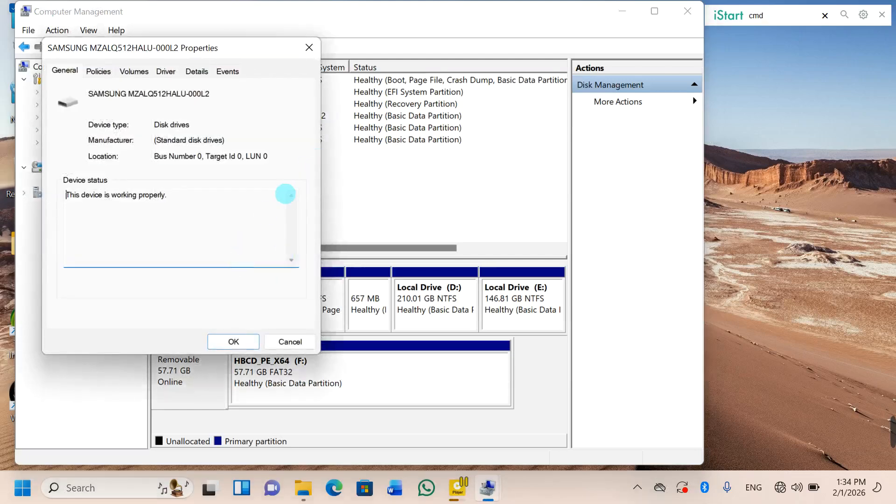
pyautogui.click(133, 72)
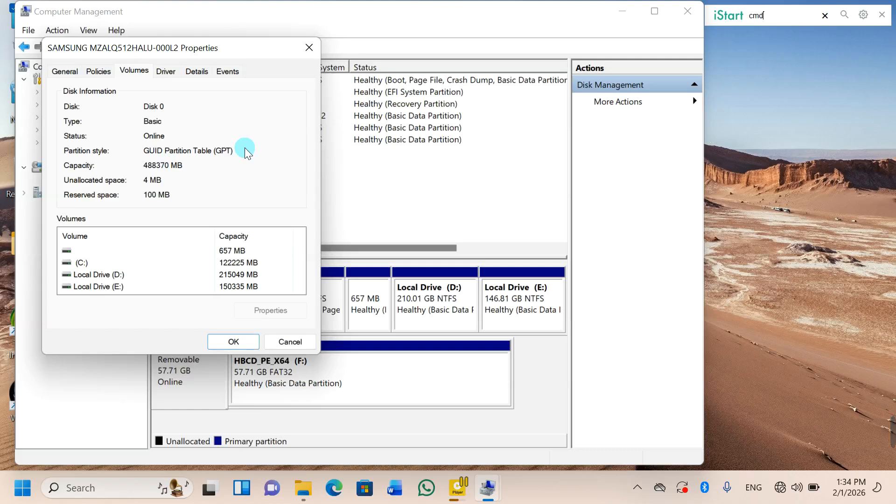
pyautogui.click(307, 50)
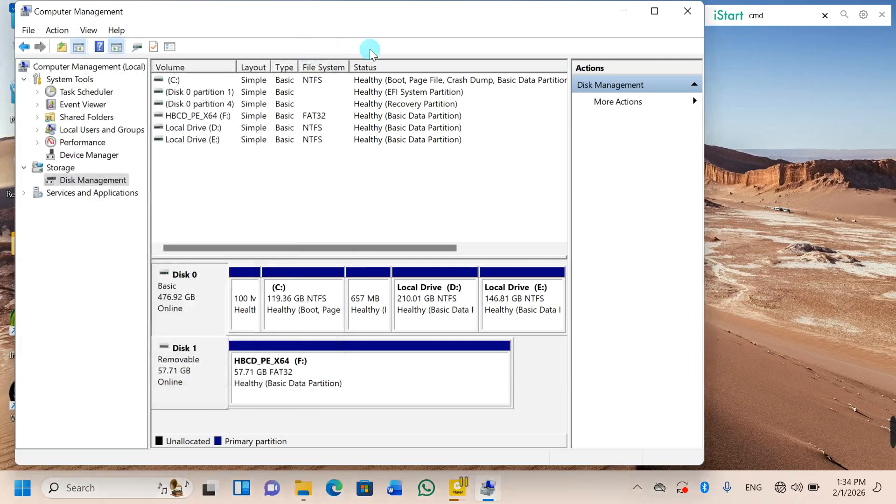
pyautogui.click(701, 13)
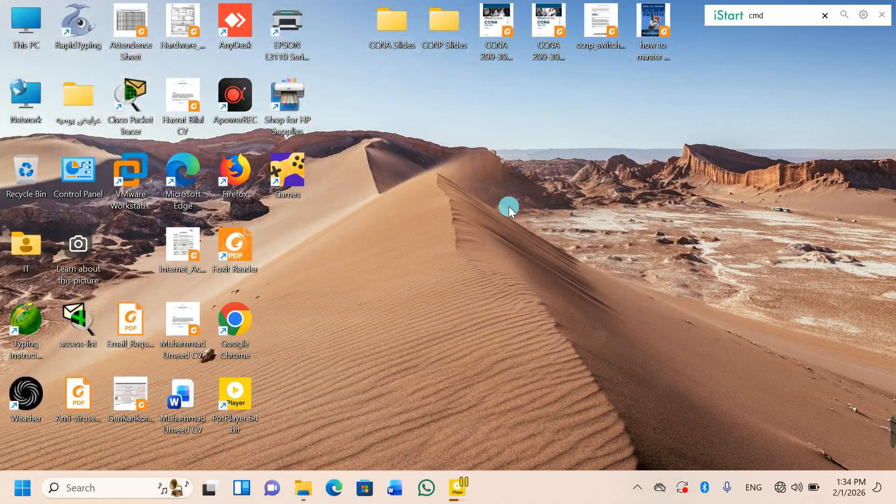
# Launch Rufus 3.6 from the Softwares folder on Local Drive (E:).
pyautogui.doubleClick(28, 23)
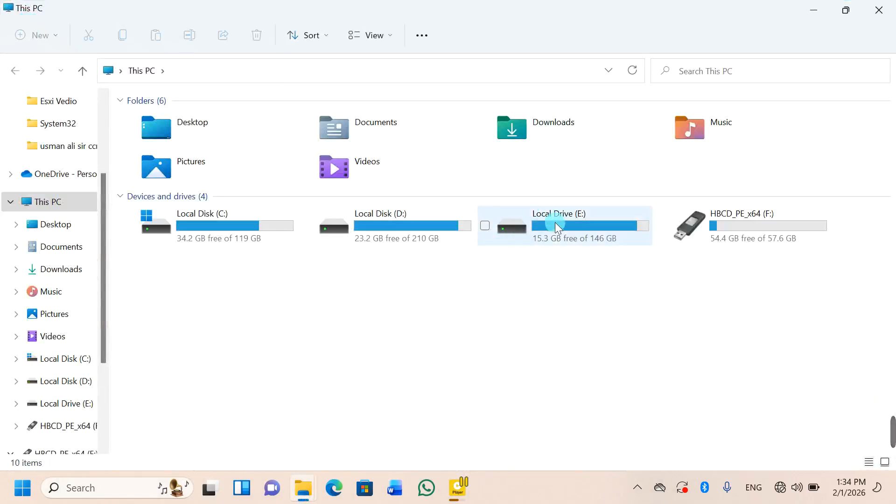
pyautogui.doubleClick(557, 228)
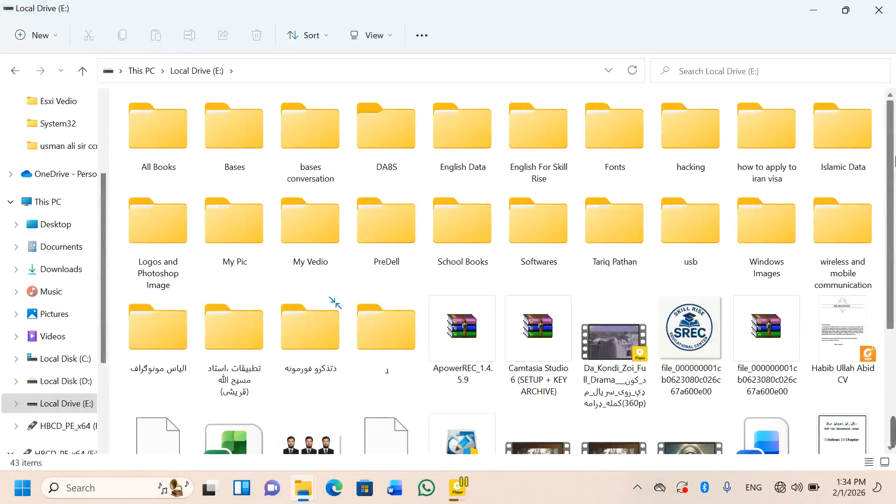
pyautogui.scroll(-4, 719, 187)
pyautogui.scroll(4, 723, 178)
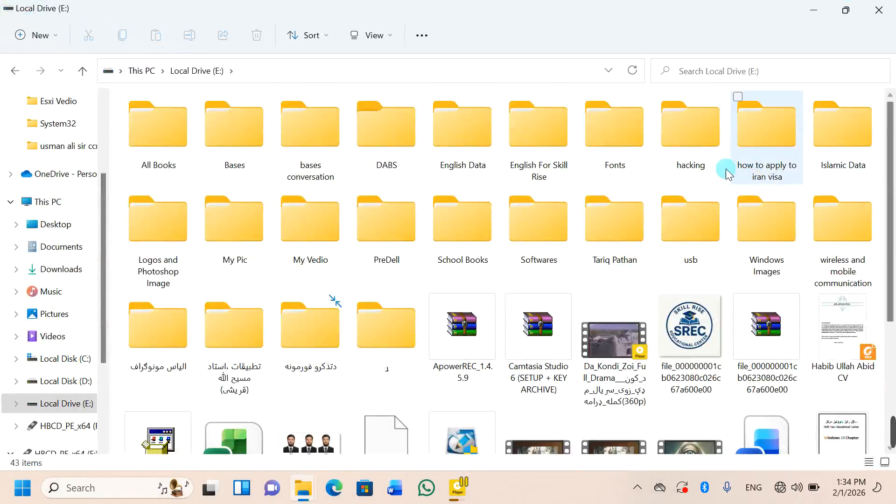
pyautogui.doubleClick(537, 220)
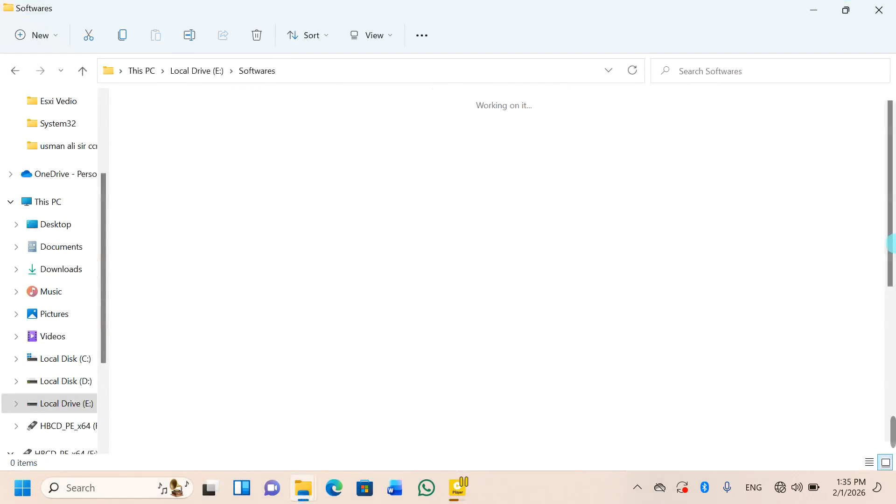
pyautogui.scroll(-10, 681, 304)
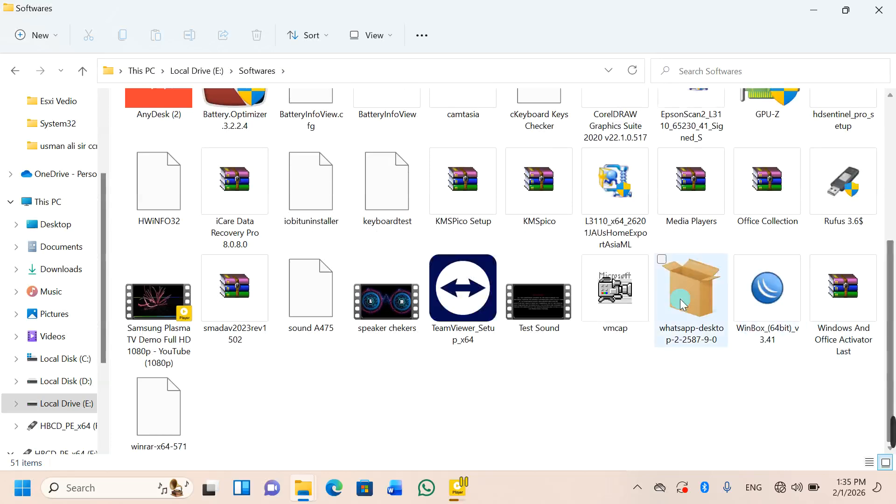
pyautogui.doubleClick(857, 190)
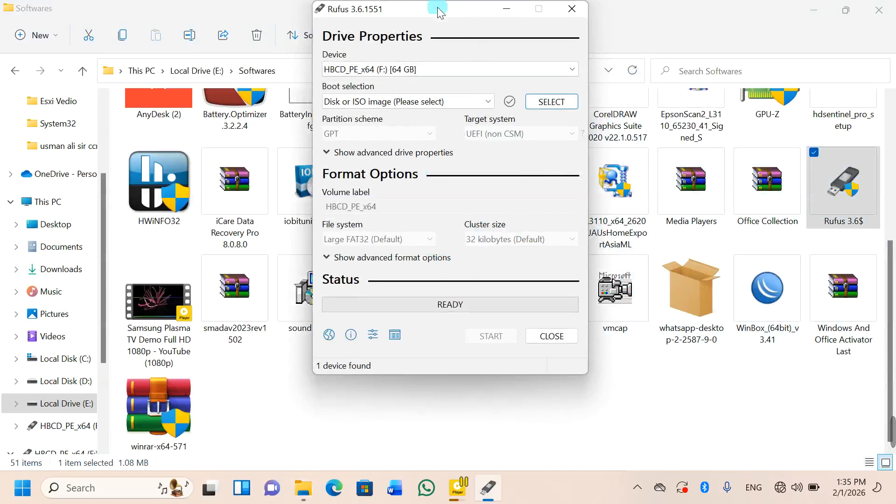
pyautogui.moveTo(447, 13); pyautogui.dragTo(457, 36)
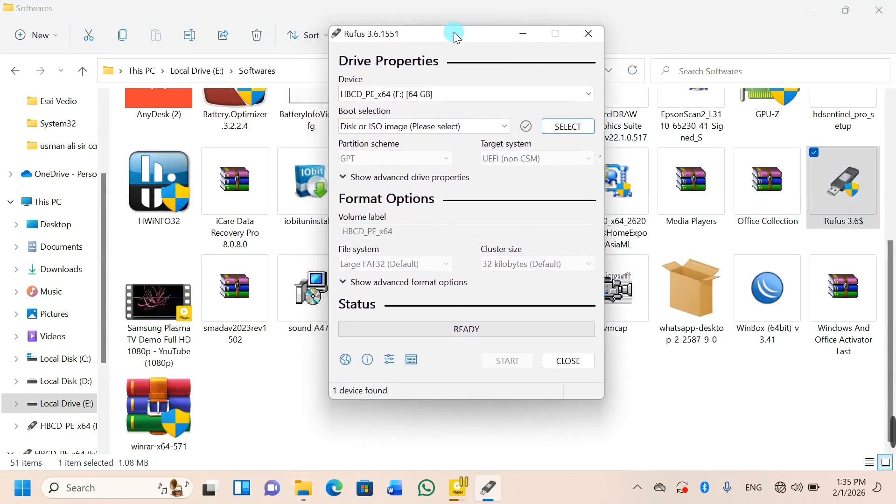
# Keep HBCD_PE_x64 (F:) as the target device and load Win10_22H2_English_x64v1.iso from the Windows Images folder on drive E as the boot image.
pyautogui.click(451, 91)
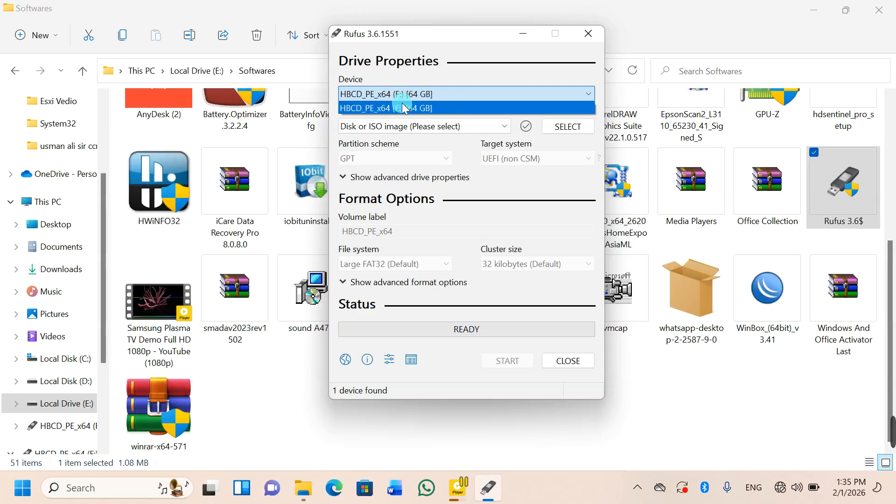
pyautogui.click(456, 96)
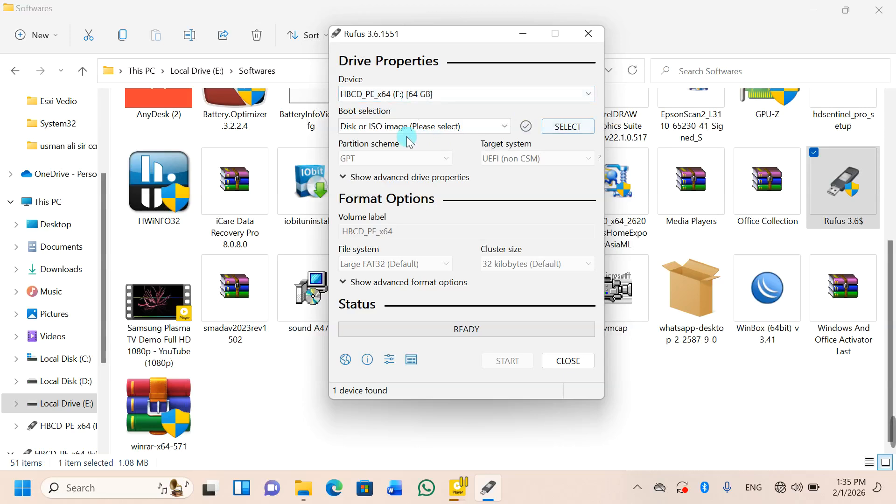
pyautogui.click(567, 127)
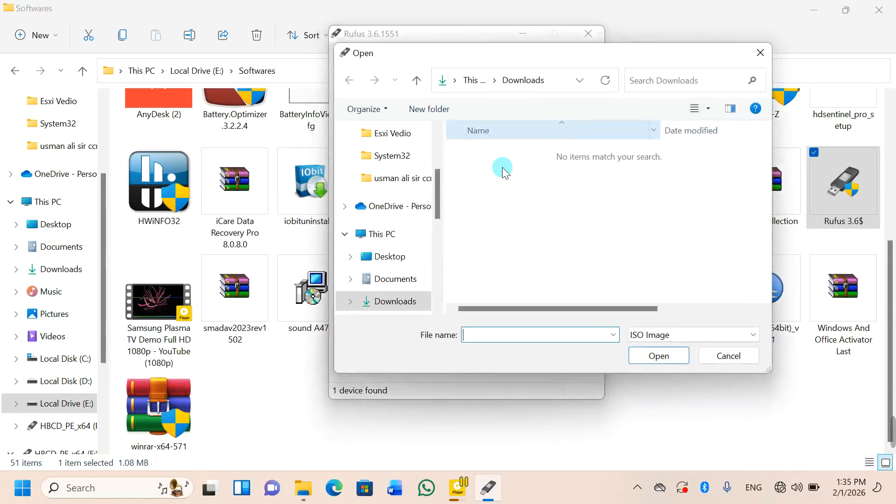
pyautogui.moveTo(434, 184); pyautogui.dragTo(448, 238)
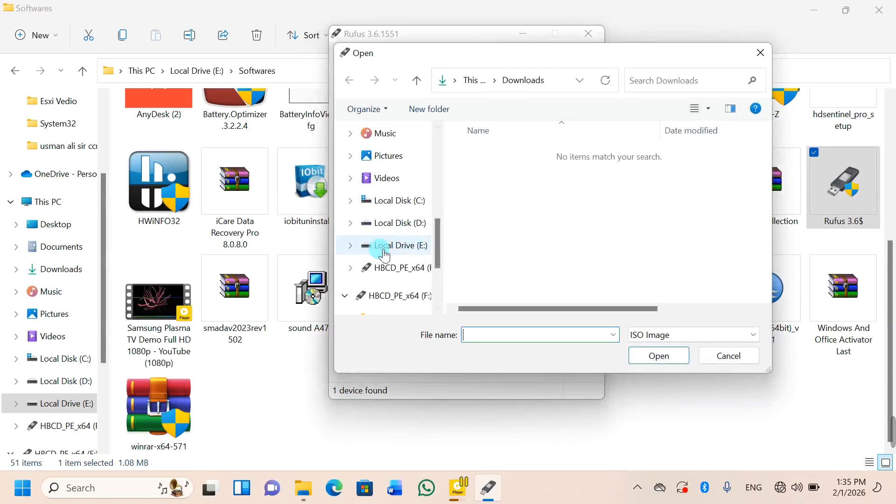
pyautogui.click(411, 251)
pyautogui.click(519, 243)
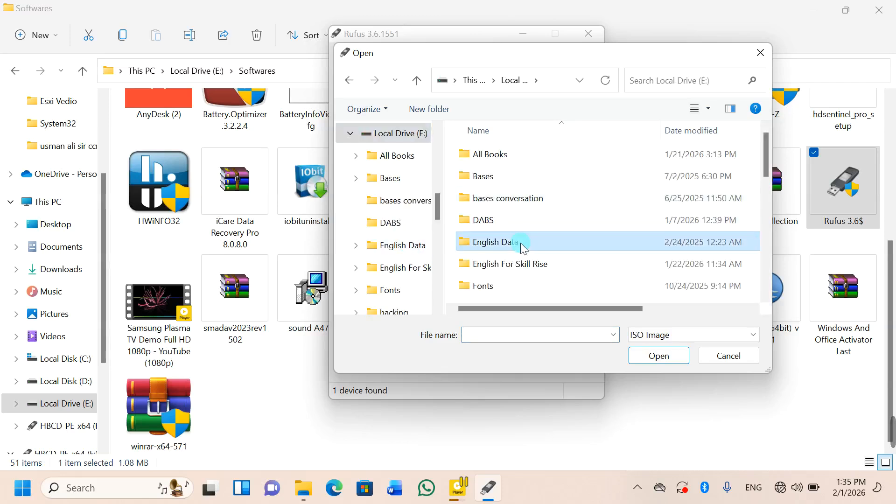
pyautogui.scroll(-10, 520, 243)
pyautogui.click(520, 157)
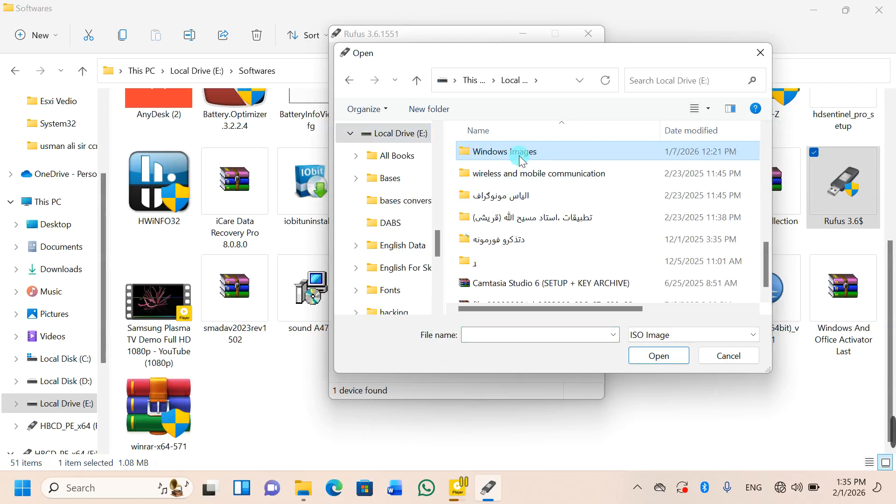
pyautogui.doubleClick(521, 158)
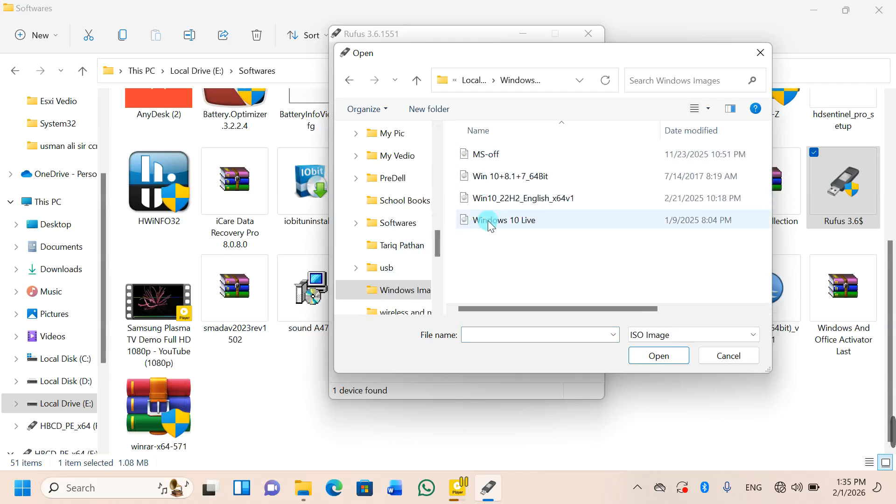
pyautogui.doubleClick(561, 199)
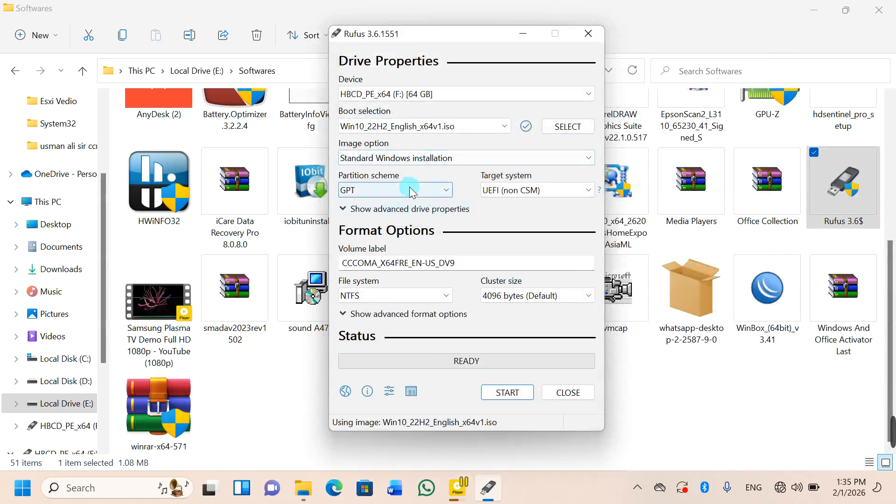
# Switch the partition scheme to MBR and set it back to GPT.
pyautogui.click(412, 190)
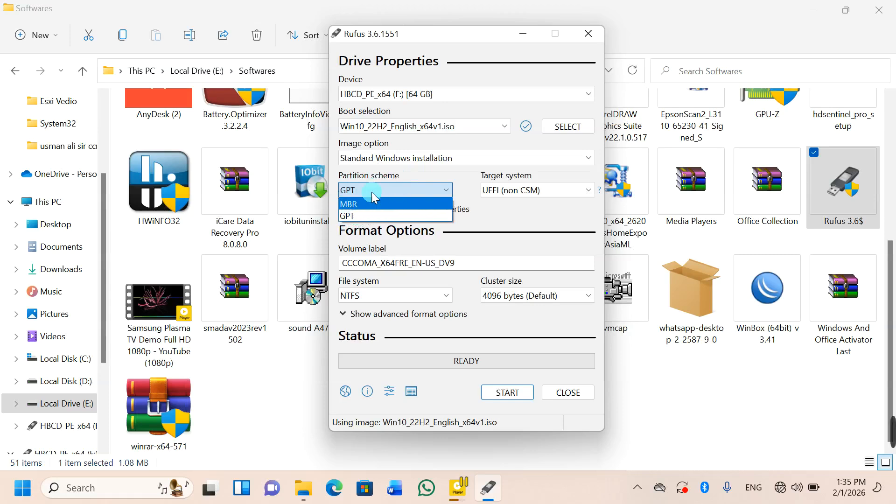
pyautogui.click(356, 203)
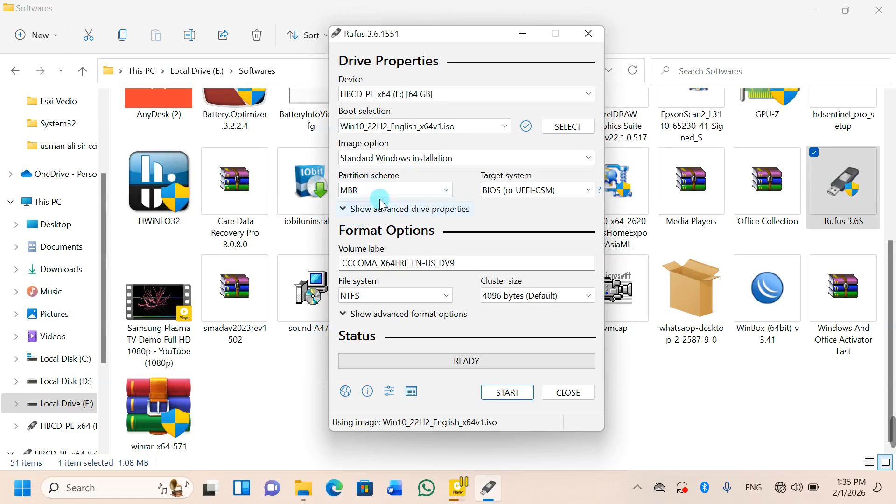
pyautogui.click(402, 190)
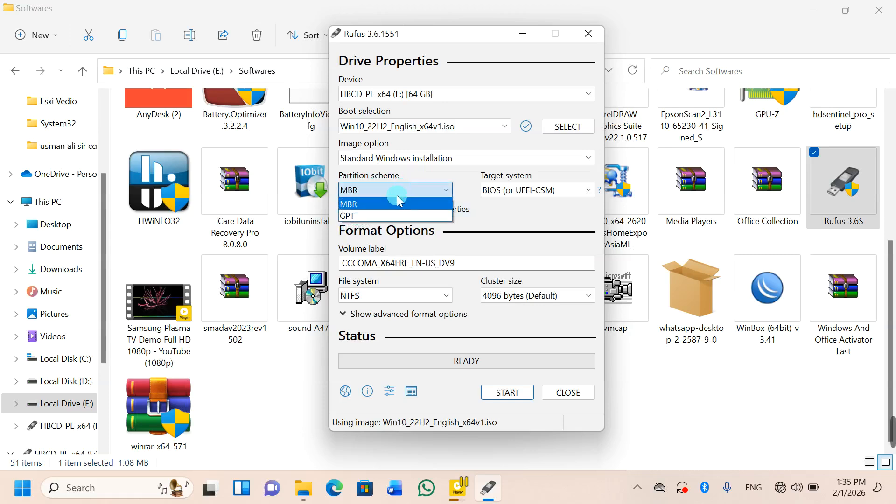
pyautogui.click(364, 213)
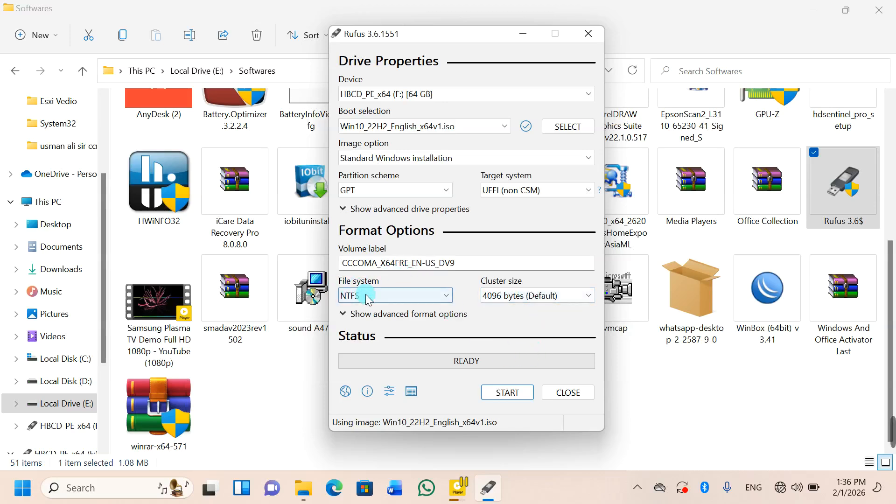
# Start writing the Windows 10 image to the USB drive and accept erasing all its data.
pyautogui.click(508, 396)
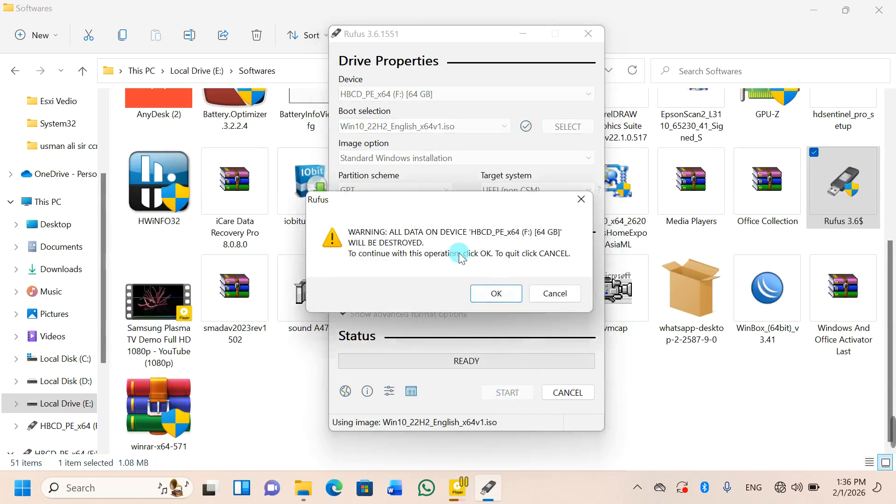
pyautogui.click(490, 294)
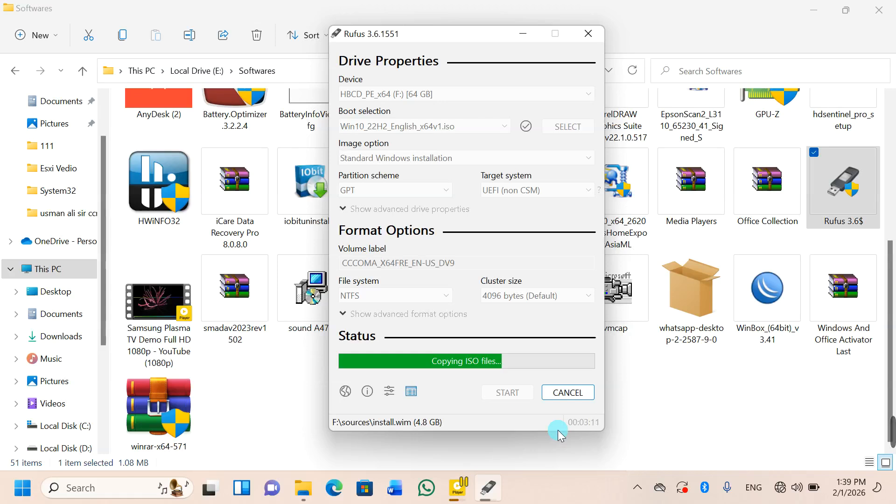
pyautogui.moveTo(892, 432)
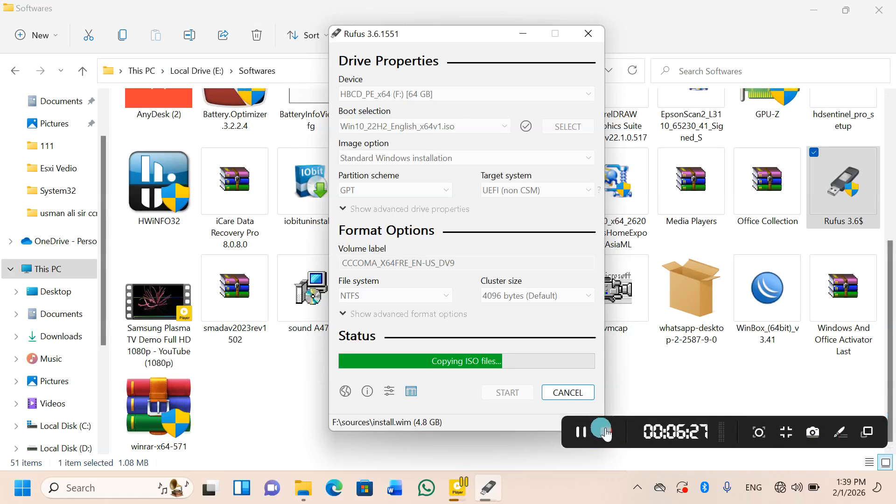